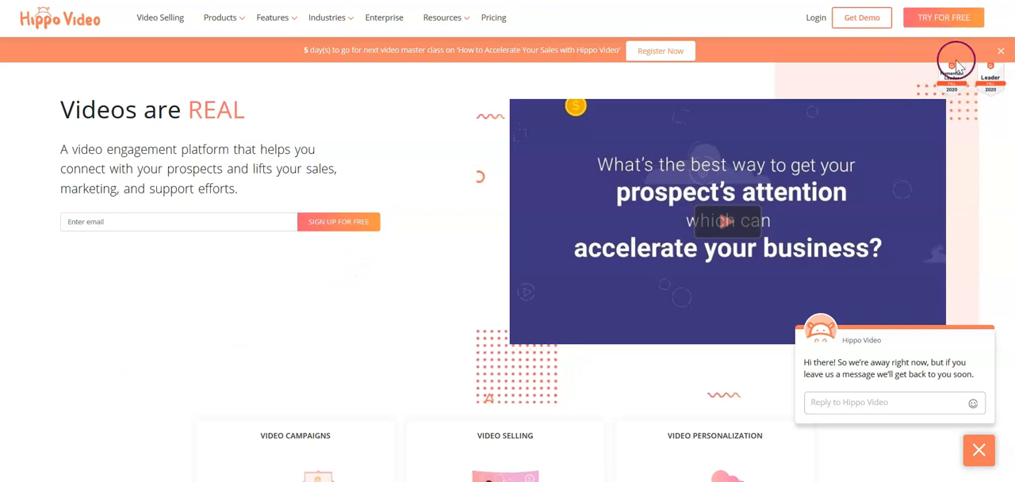
- Log in and look through the account's main sections, including video folders, users and settings
{"action": "left_click", "coordinate": [815, 21]}
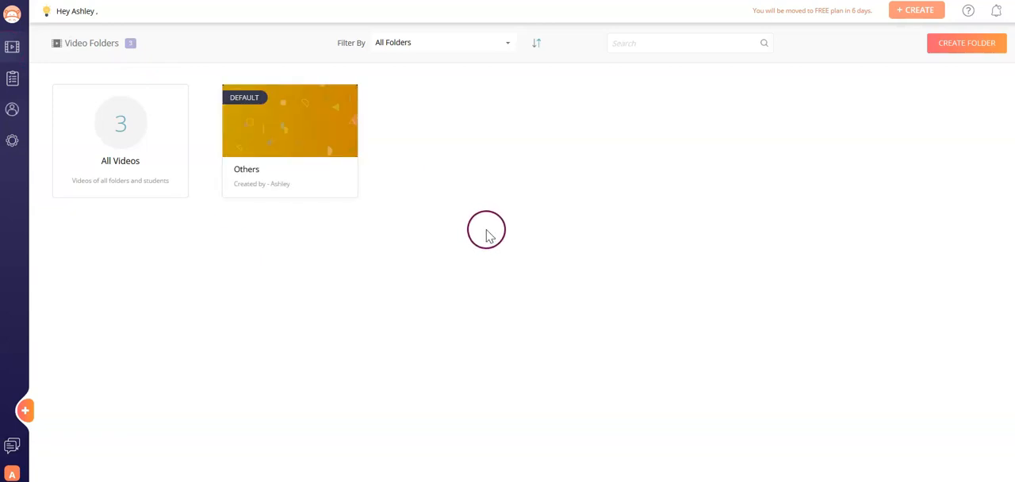
{"action": "mouse_move", "coordinate": [79, 134]}
{"action": "left_click", "coordinate": [11, 89]}
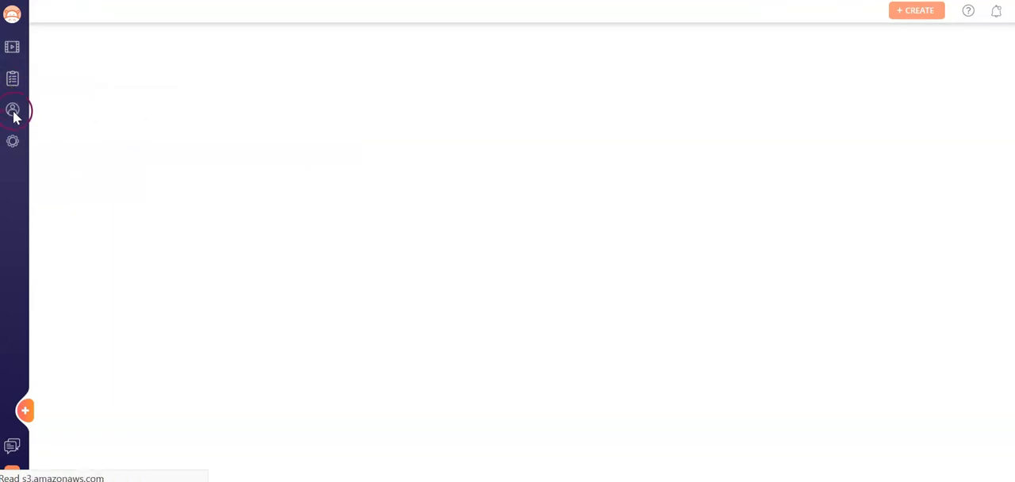
{"action": "left_click", "coordinate": [12, 114]}
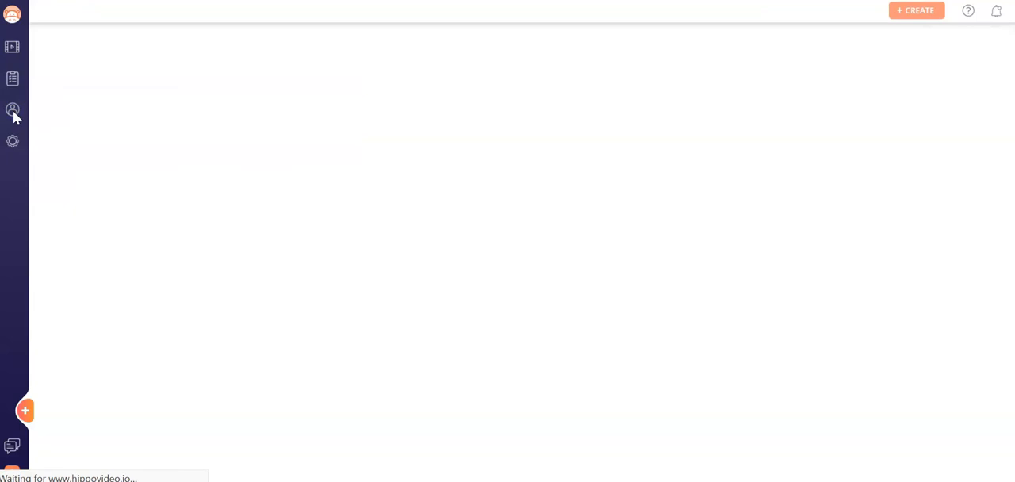
{"action": "left_click", "coordinate": [12, 141]}
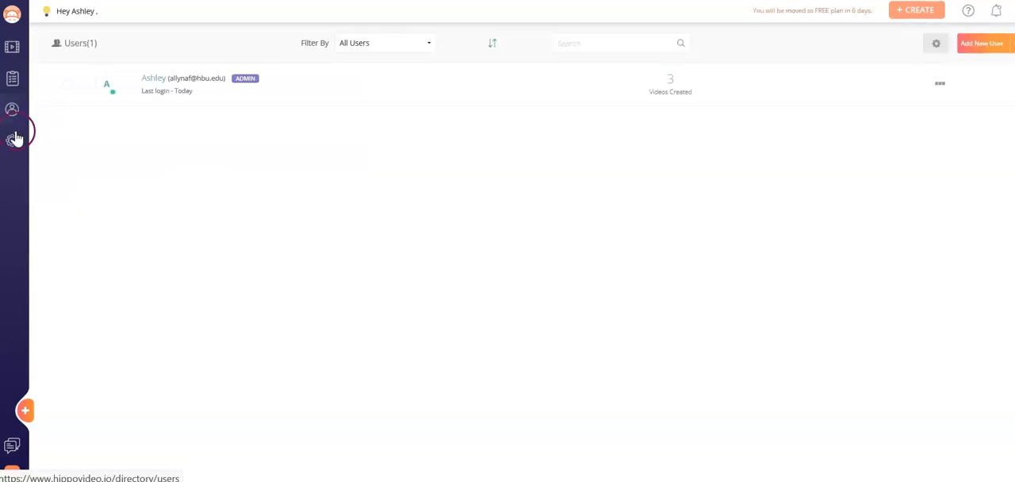
- Start a video from images and import Screenshot2, Screenshot3, Screenshot4, Screenshot6 and Screenshot7 from the Desktop
{"action": "left_click", "coordinate": [18, 22]}
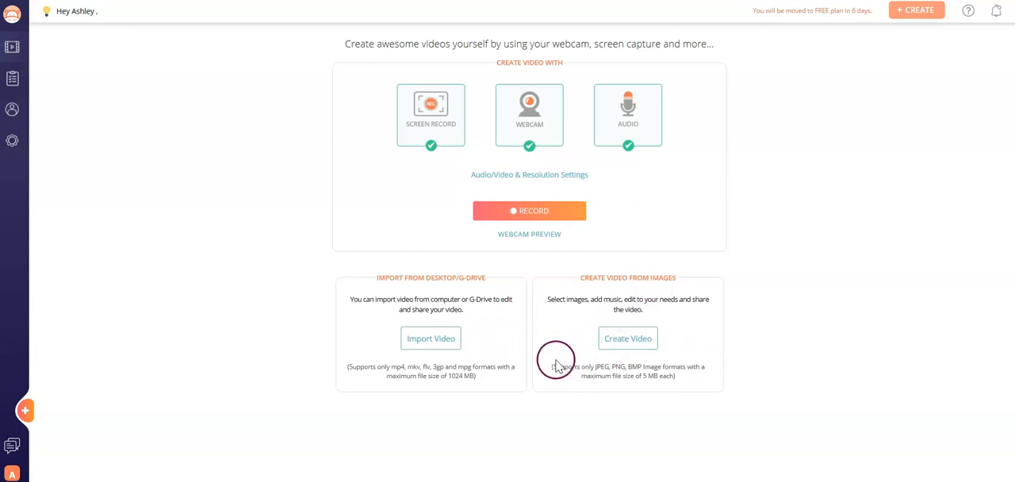
{"action": "left_click", "coordinate": [623, 346]}
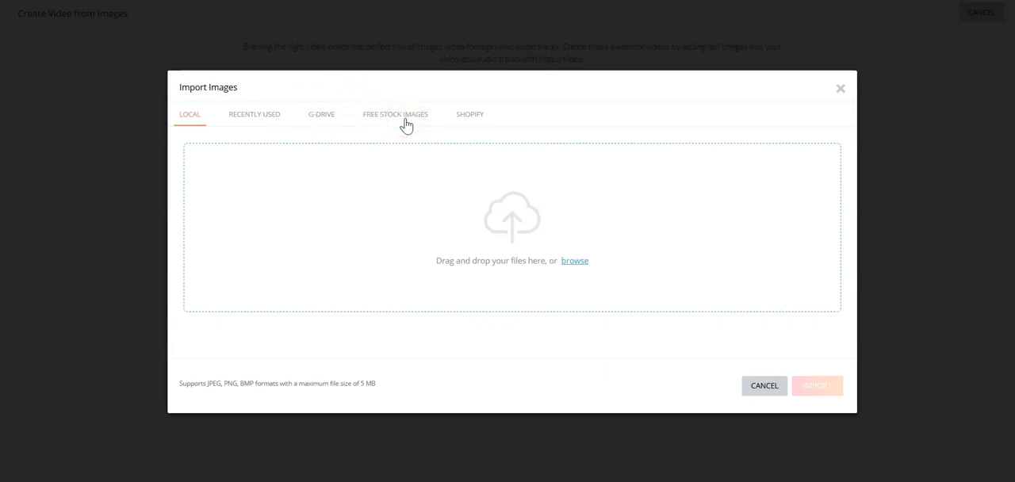
{"action": "left_click", "coordinate": [576, 263]}
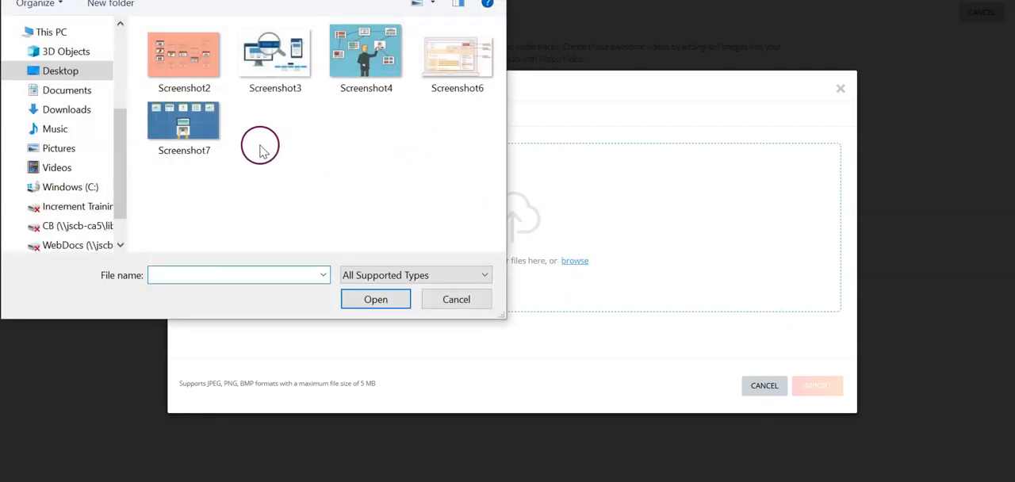
{"action": "left_click", "coordinate": [194, 69]}
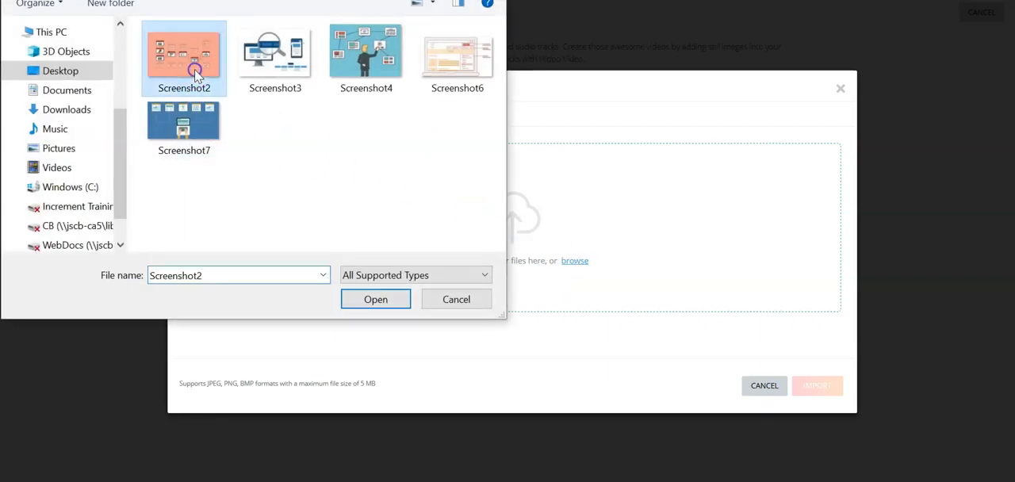
{"action": "left_click", "coordinate": [255, 73], "text": "ctrl"}
{"action": "left_click", "coordinate": [357, 59], "text": "ctrl"}
{"action": "left_click", "coordinate": [442, 60], "text": "ctrl"}
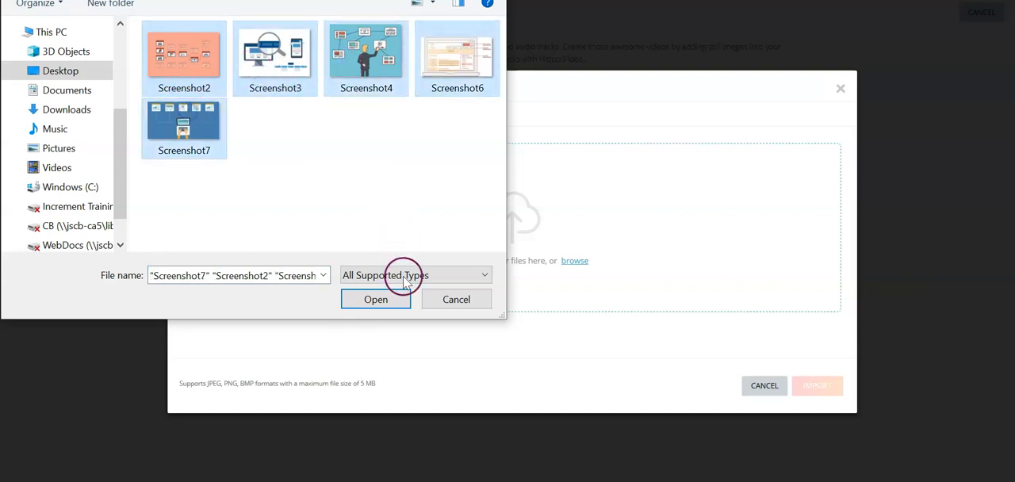
{"action": "left_click", "coordinate": [381, 299]}
{"action": "left_click", "coordinate": [819, 384]}
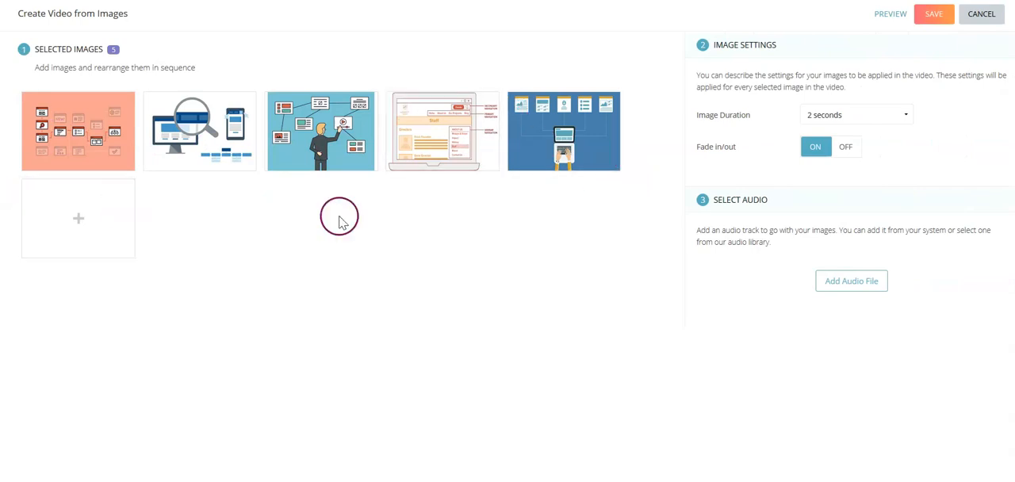
- Set the image duration to 3 seconds and leave the fade in/out effect on
{"action": "left_click", "coordinate": [857, 119]}
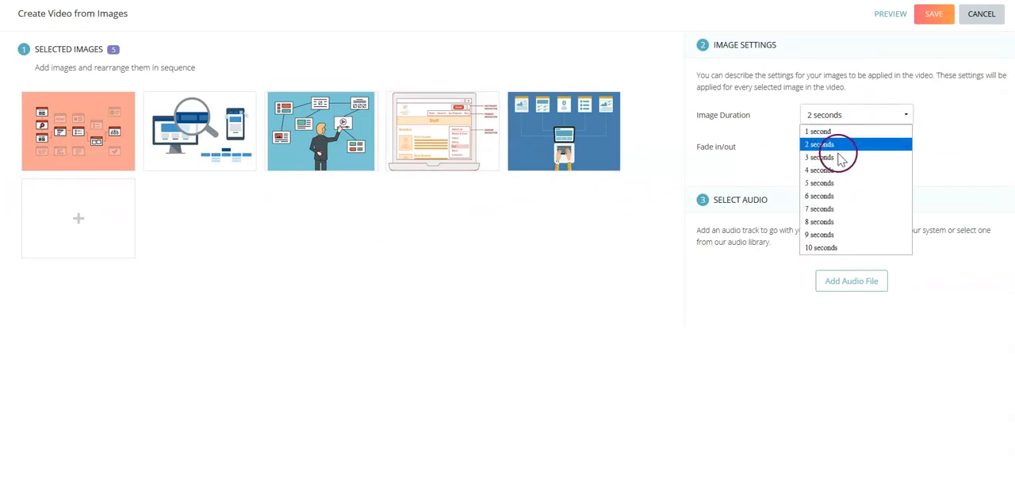
{"action": "left_click", "coordinate": [837, 157]}
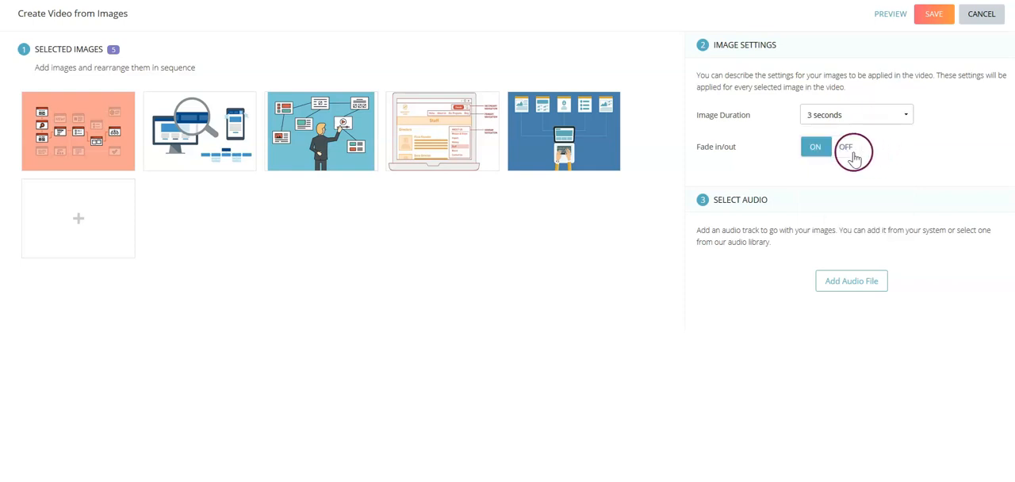
{"action": "left_click", "coordinate": [849, 154]}
{"action": "left_click", "coordinate": [818, 152]}
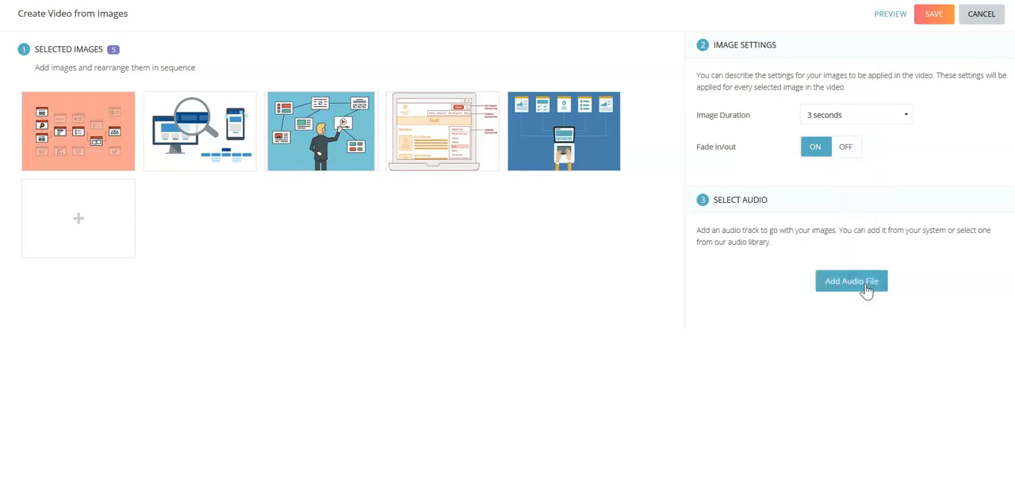
- Import the Flutey_Jazz track from the Jazz genre of the audio library as the slideshow's audio
{"action": "left_click", "coordinate": [866, 286]}
{"action": "left_click", "coordinate": [331, 113]}
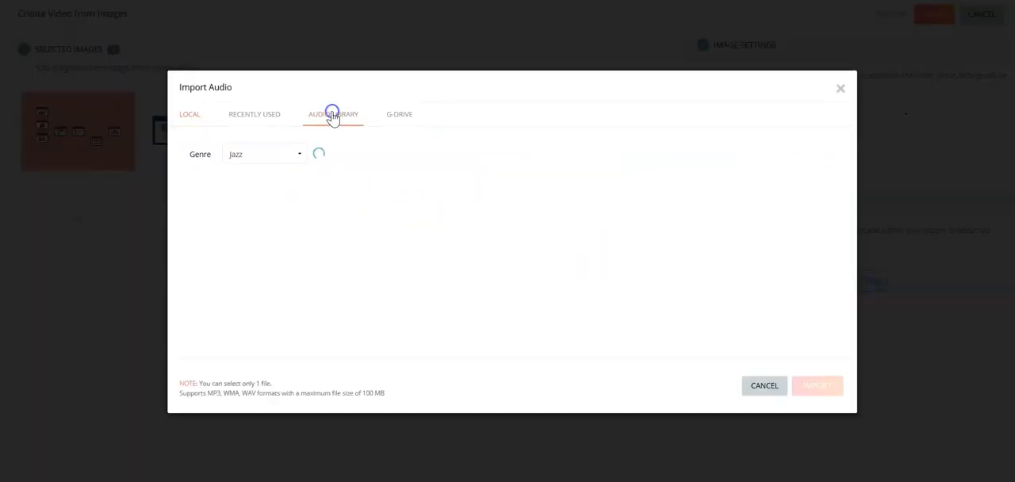
{"action": "left_click", "coordinate": [382, 189]}
{"action": "left_click", "coordinate": [403, 227]}
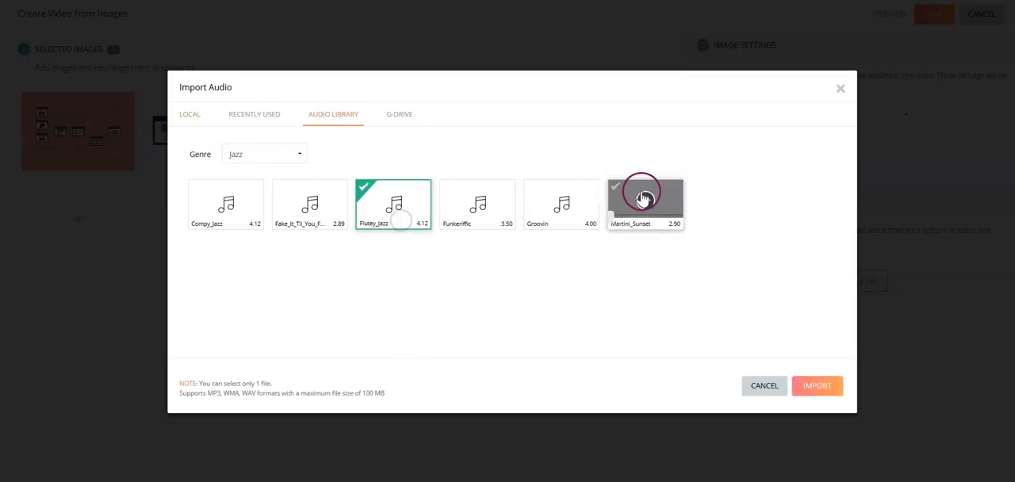
{"action": "left_click", "coordinate": [817, 386]}
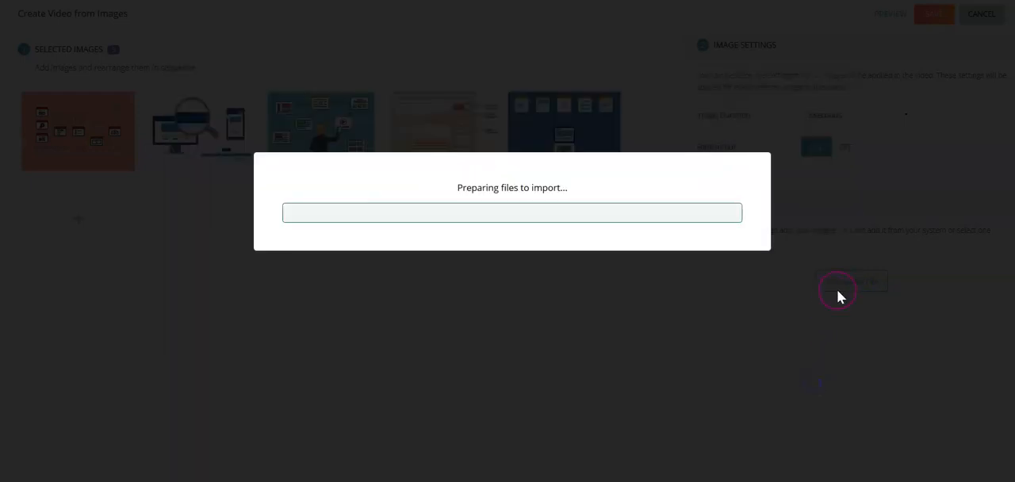
- Preview the slideshow, close the preview, and save the video with the option to continue editing
{"action": "left_click", "coordinate": [889, 16]}
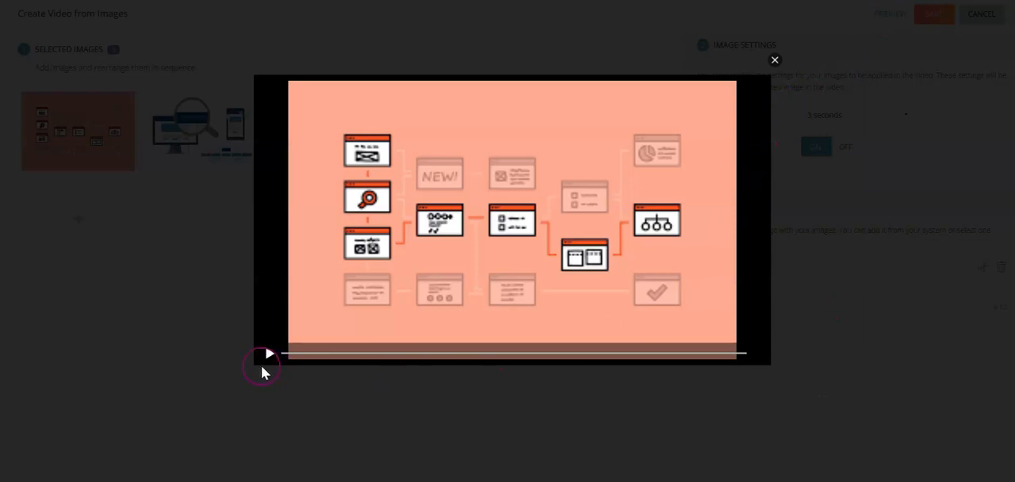
{"action": "left_click", "coordinate": [268, 355]}
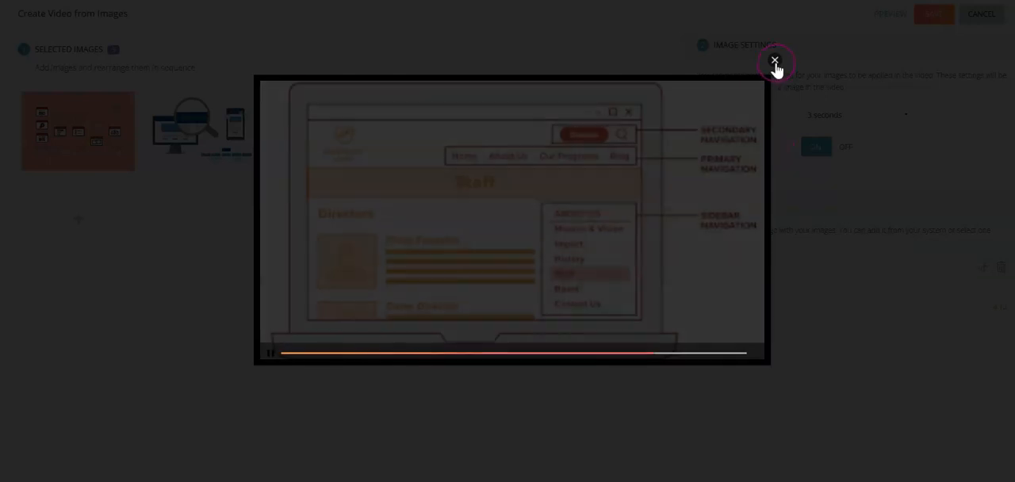
{"action": "left_click", "coordinate": [775, 61]}
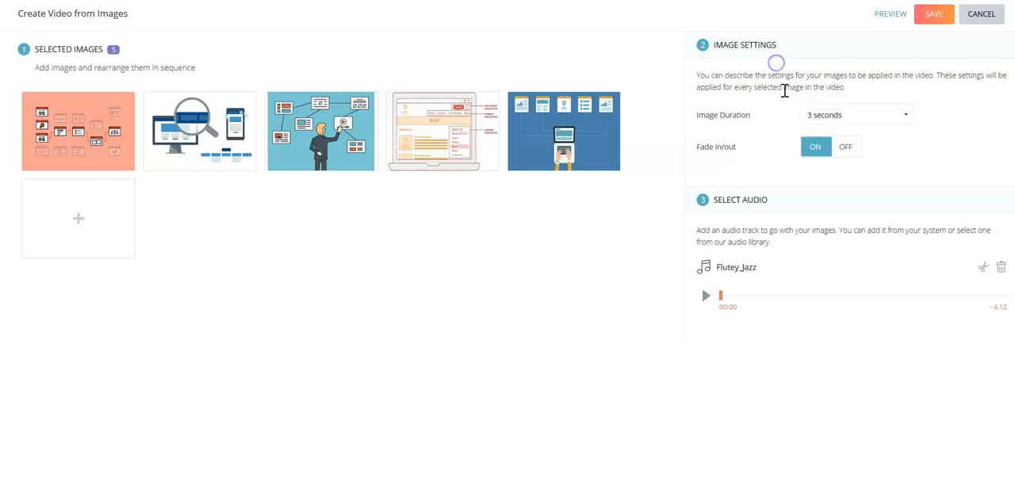
{"action": "left_click", "coordinate": [931, 18]}
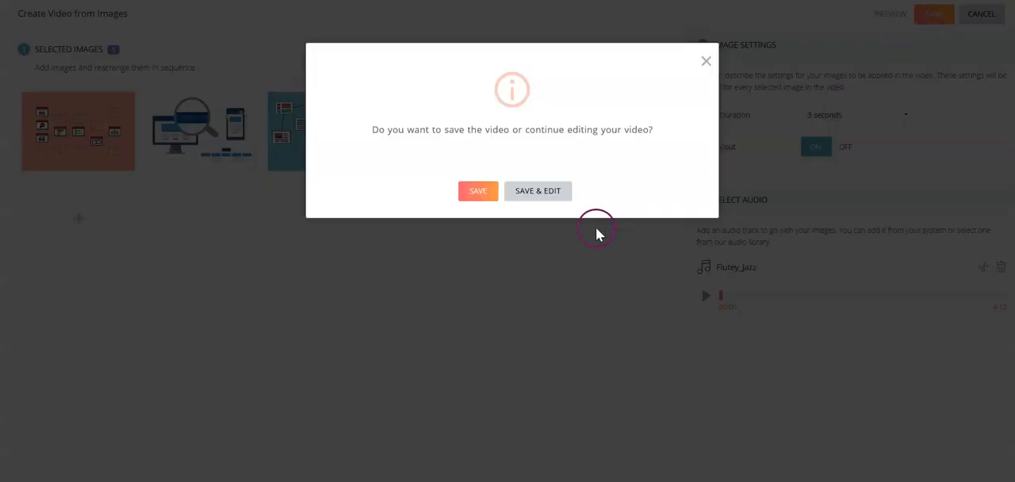
{"action": "left_click", "coordinate": [527, 197]}
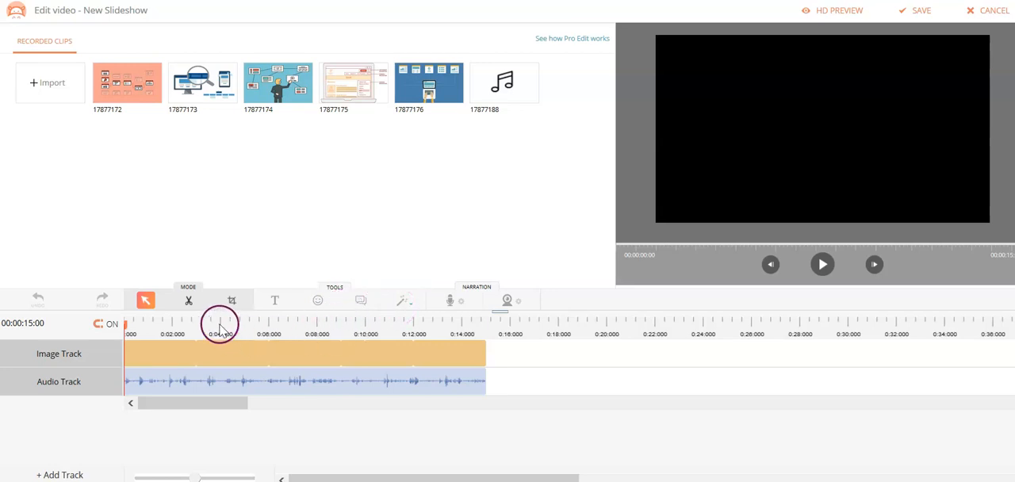
- Add the text "TMS Overview" to the slideshow in red, rgb(225, 21, 21)
{"action": "left_click", "coordinate": [275, 301]}
{"action": "left_click", "coordinate": [435, 121]}
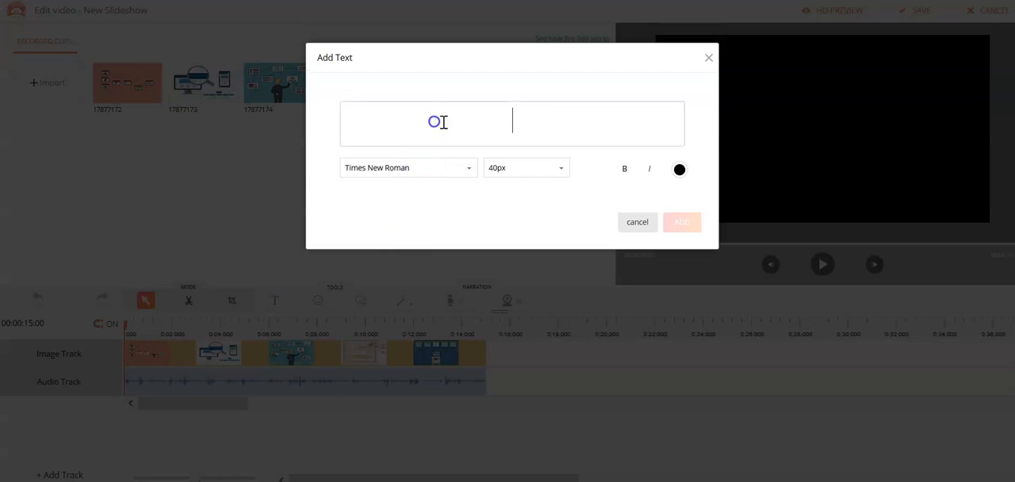
{"action": "type", "text": "TMS OVe"}
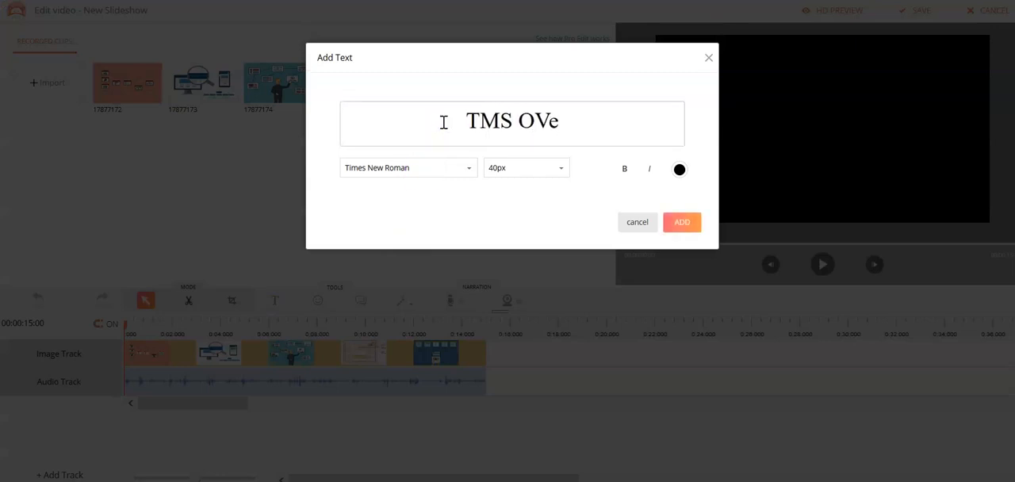
{"action": "key", "text": "BackSpace"}
{"action": "key", "text": "BackSpace"}
{"action": "type", "text": "verview"}
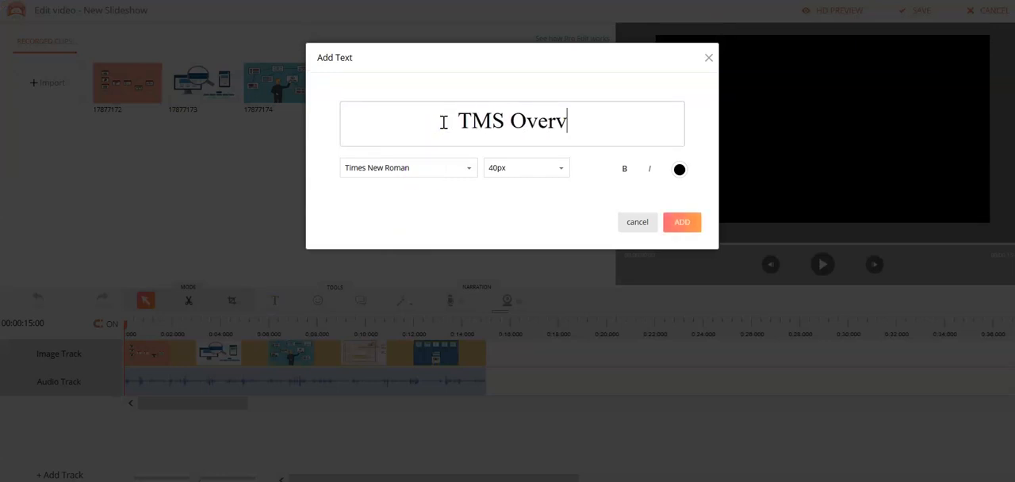
{"action": "left_click", "coordinate": [679, 170]}
{"action": "left_click", "coordinate": [746, 195]}
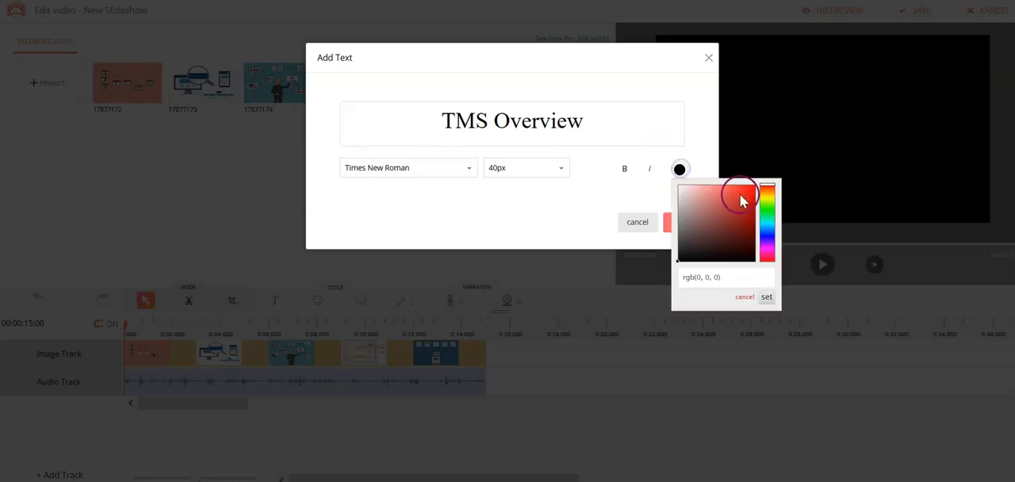
{"action": "left_click", "coordinate": [766, 297]}
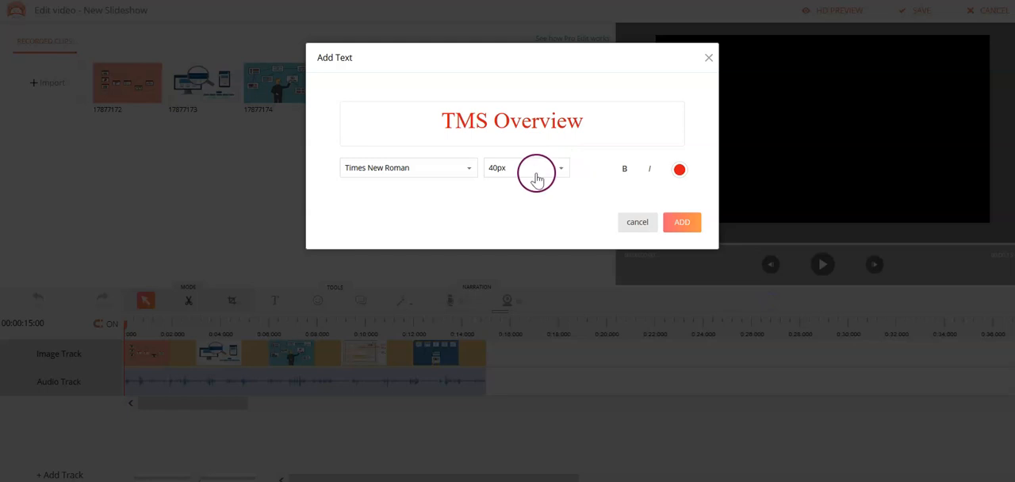
{"action": "left_click", "coordinate": [694, 224]}
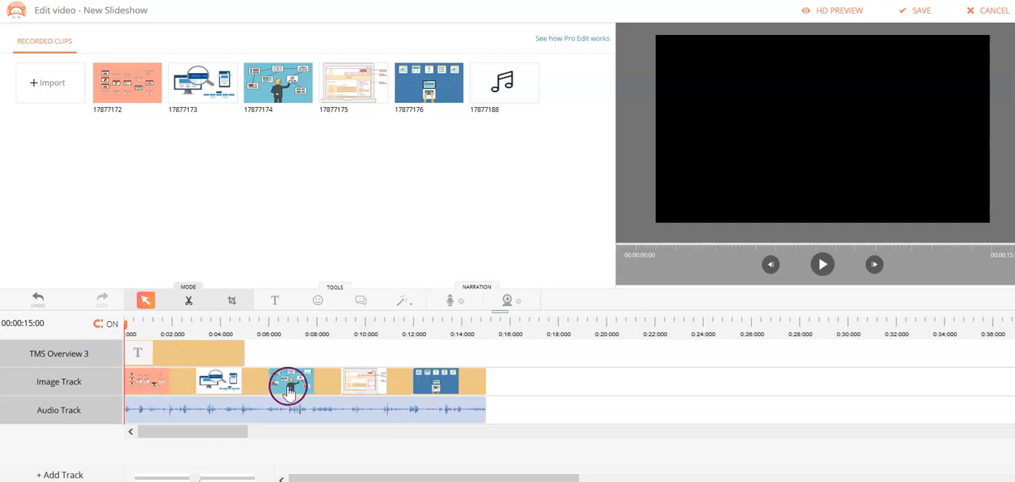
- Lengthen the TMS Overview text clip to about 5.6 seconds and center the text near the bottom of the frame, at XPos about 67
{"action": "left_click", "coordinate": [185, 357]}
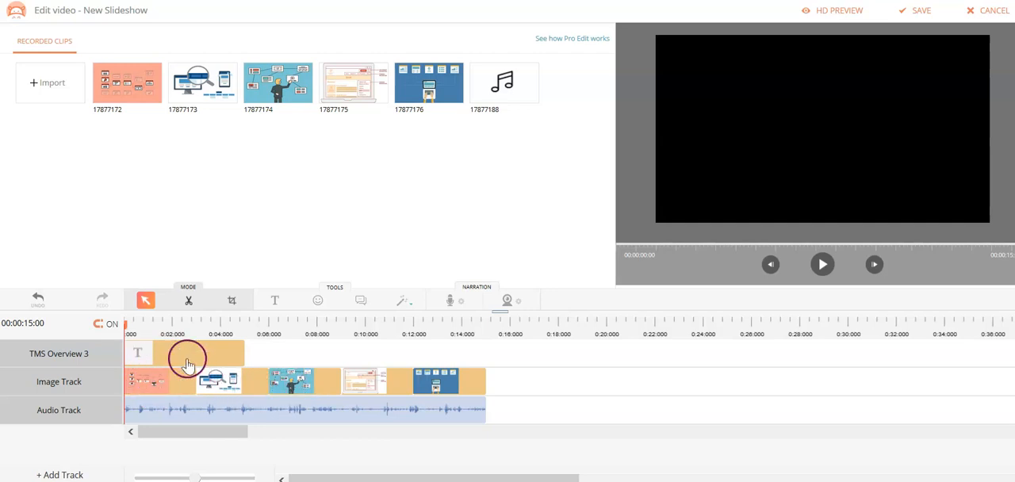
{"action": "left_click_drag", "start_coordinate": [250, 361], "coordinate": [201, 357]}
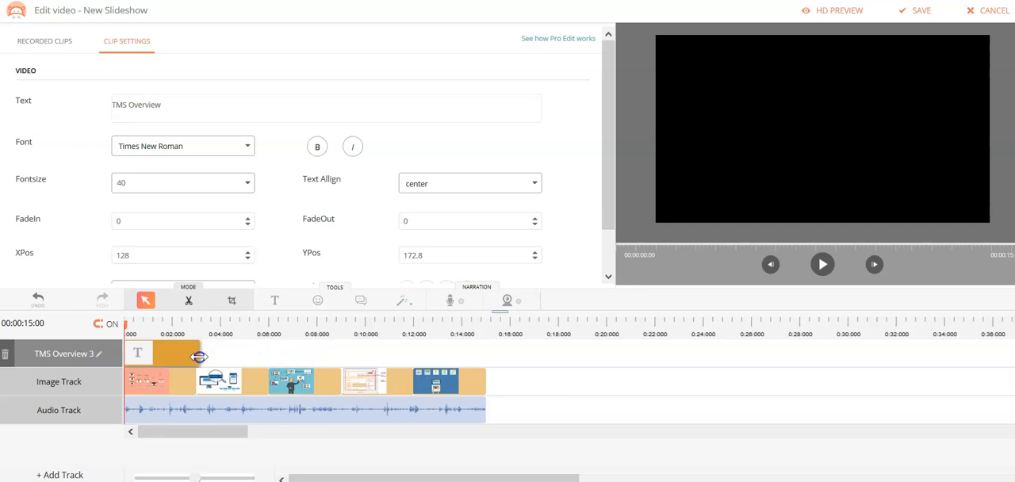
{"action": "left_click_drag", "start_coordinate": [199, 357], "coordinate": [254, 358]}
{"action": "left_click", "coordinate": [823, 265]}
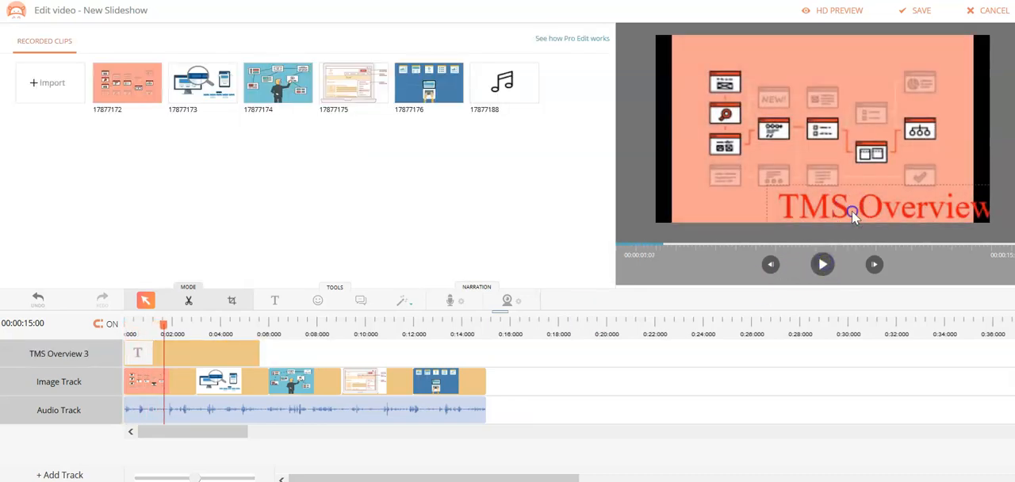
{"action": "left_click_drag", "start_coordinate": [852, 211], "coordinate": [799, 211]}
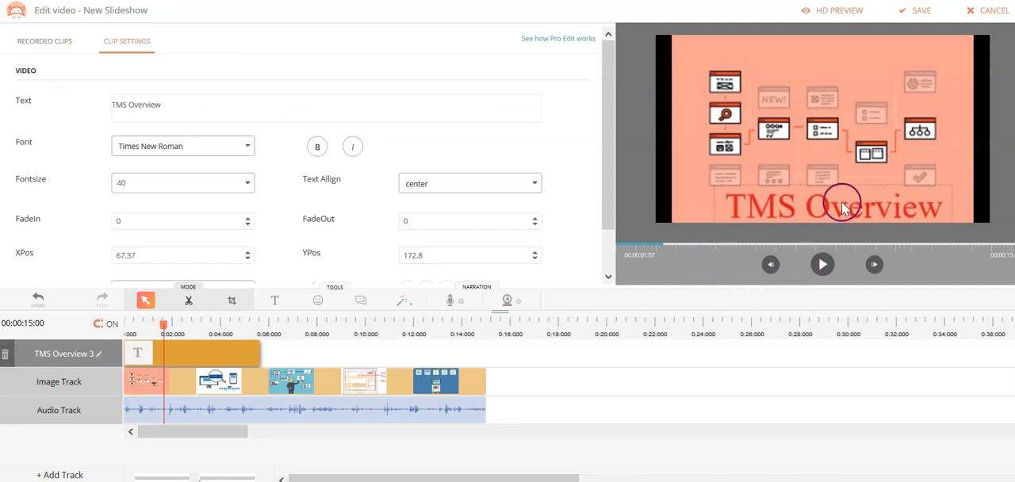
- Play the slideshow, pause at about 7.5 seconds during the third image, and add the pizza slice smiley from the food category
{"action": "left_click", "coordinate": [824, 265]}
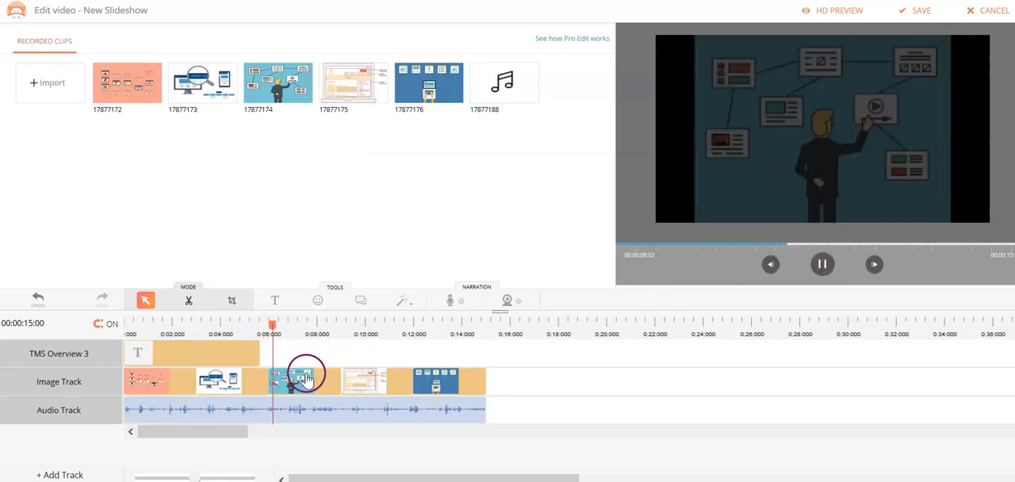
{"action": "left_click", "coordinate": [823, 264]}
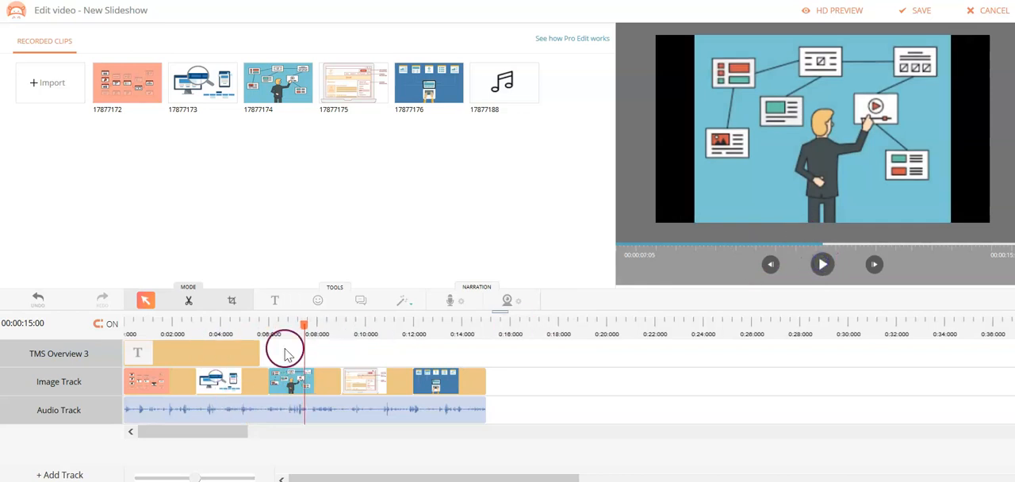
{"action": "left_click", "coordinate": [318, 301]}
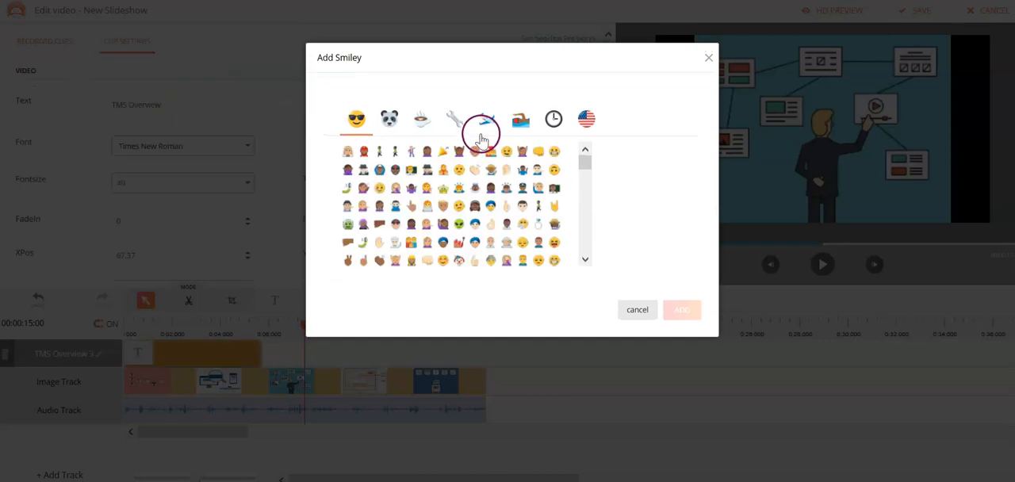
{"action": "left_click", "coordinate": [427, 124]}
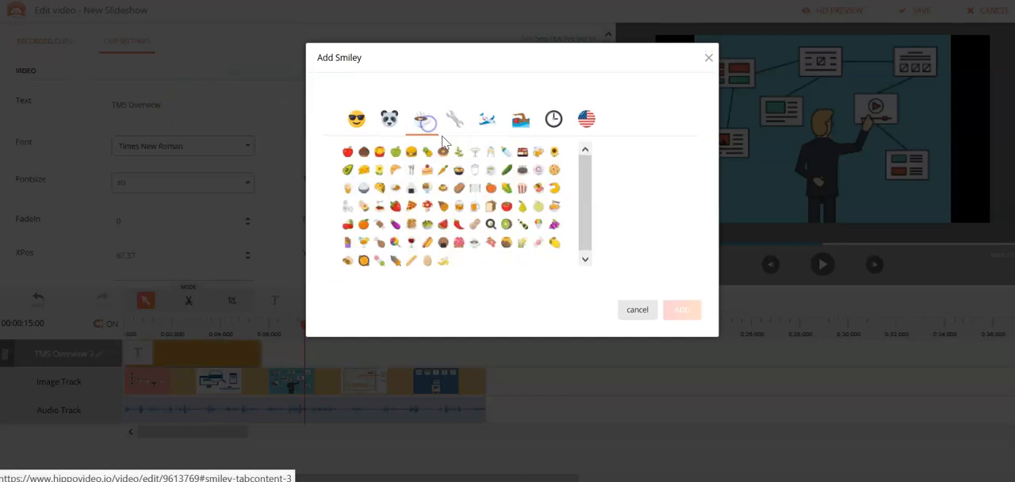
{"action": "left_click", "coordinate": [412, 208]}
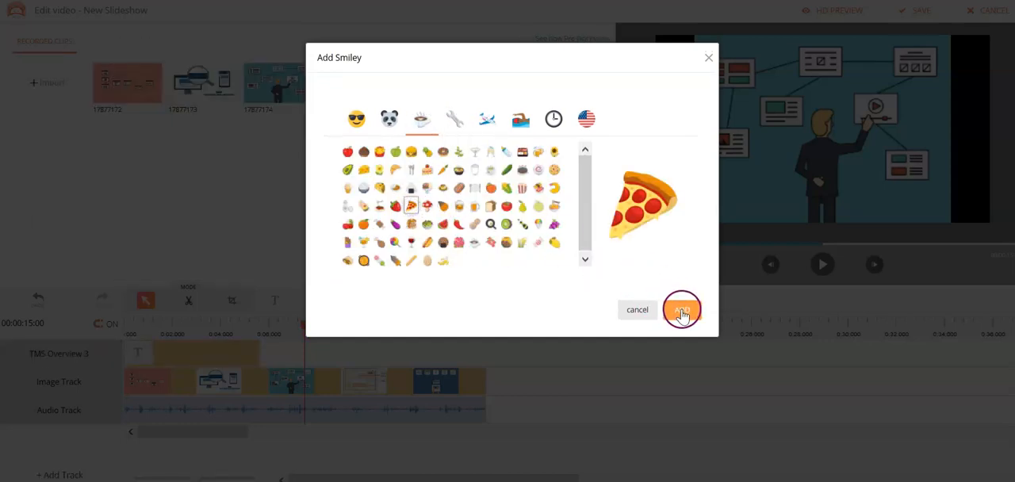
{"action": "left_click", "coordinate": [683, 312]}
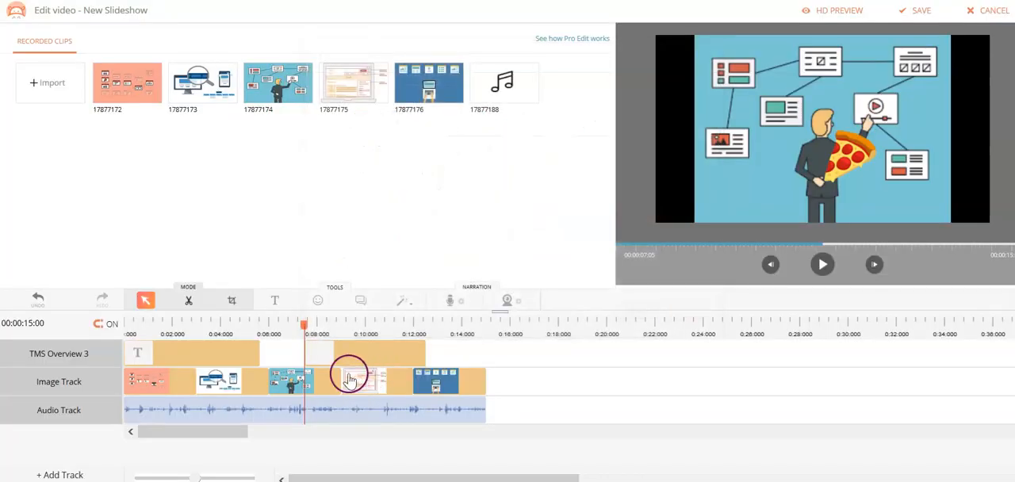
- Move the pizza clip to start at about 6 seconds and place the pizza in the frame's lower-left corner, at about XPos 71, YPos 152
{"action": "left_click_drag", "start_coordinate": [366, 361], "coordinate": [339, 354]}
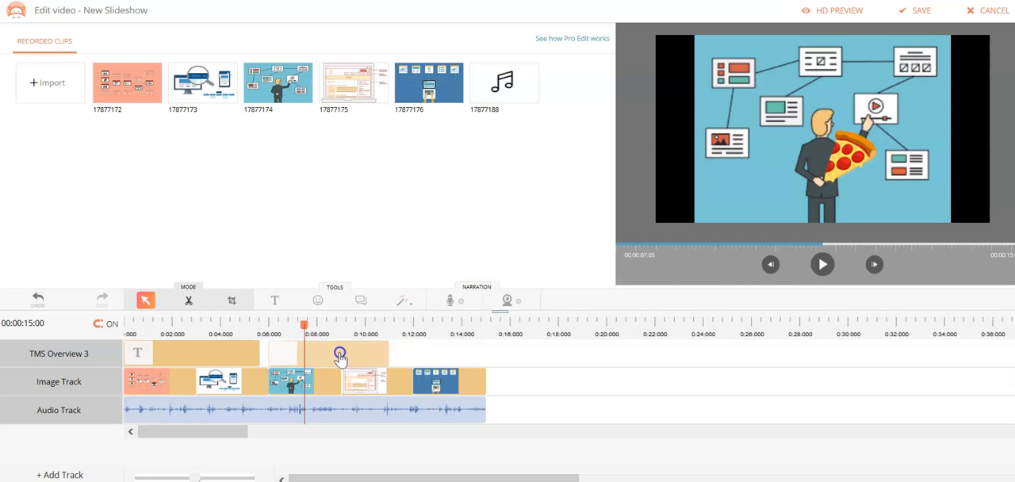
{"action": "left_click", "coordinate": [782, 267]}
{"action": "left_click", "coordinate": [823, 265]}
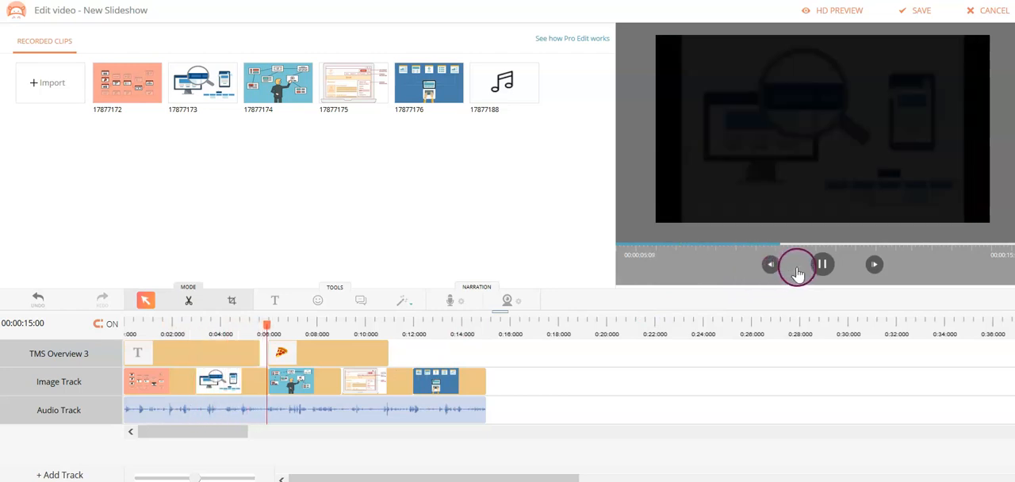
{"action": "left_click", "coordinate": [821, 263]}
{"action": "left_click_drag", "start_coordinate": [850, 167], "coordinate": [744, 204]}
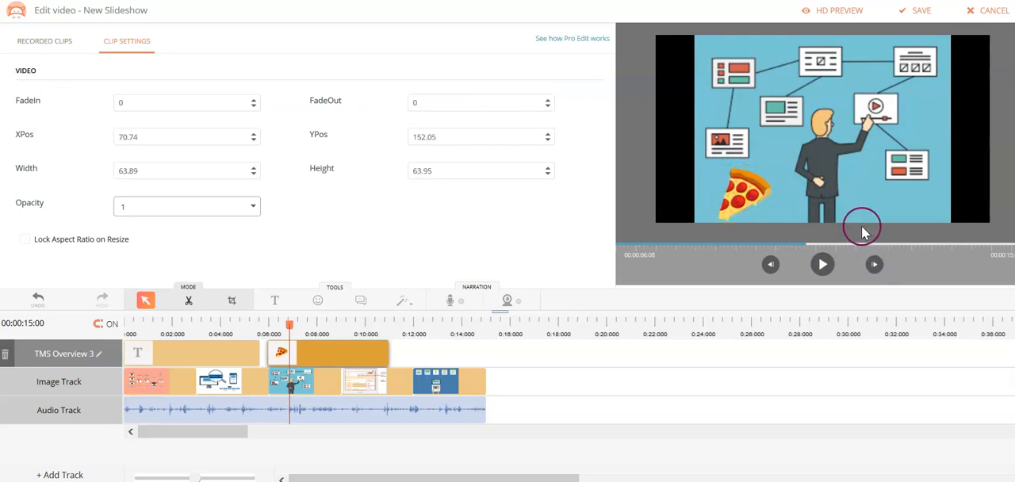
{"action": "left_click", "coordinate": [365, 310]}
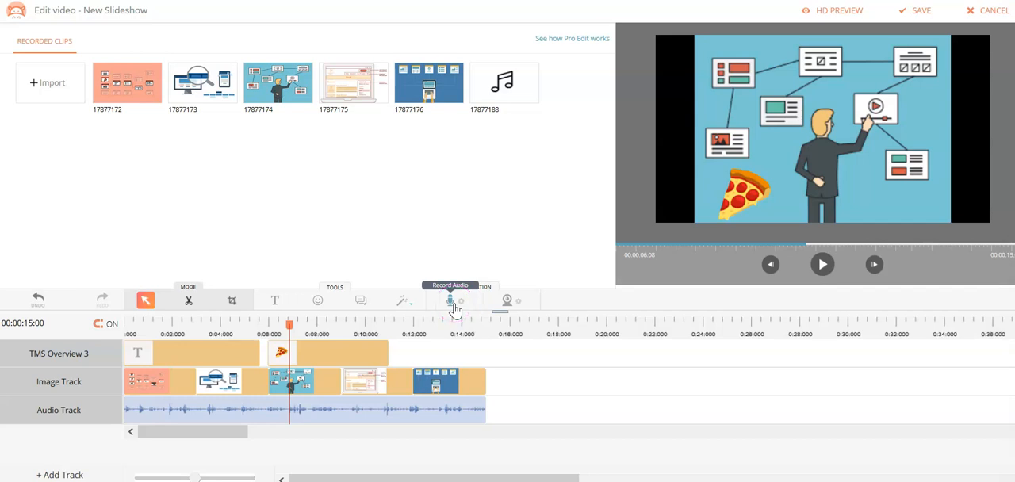
{"action": "left_click", "coordinate": [383, 353]}
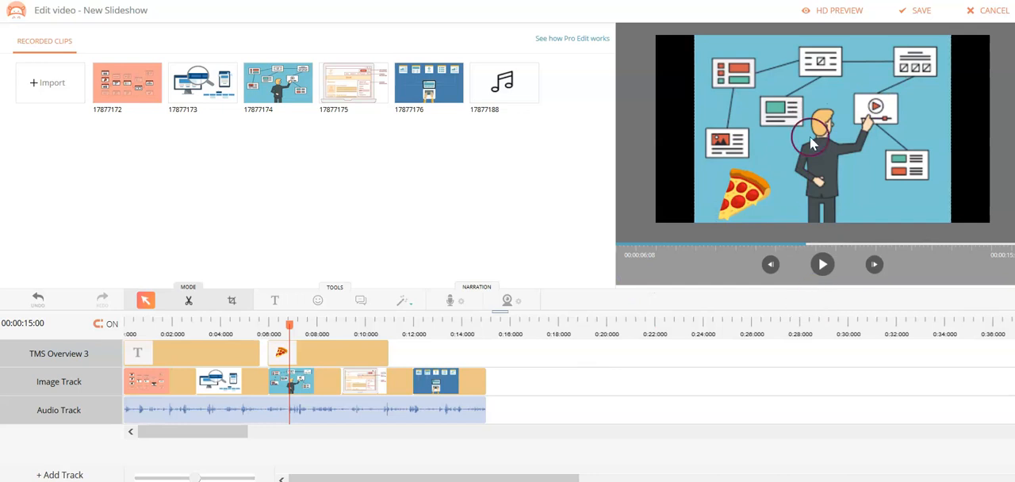
- Save the edited slideshow and play the saved video on its video page, pausing near the end
{"action": "left_click", "coordinate": [906, 14]}
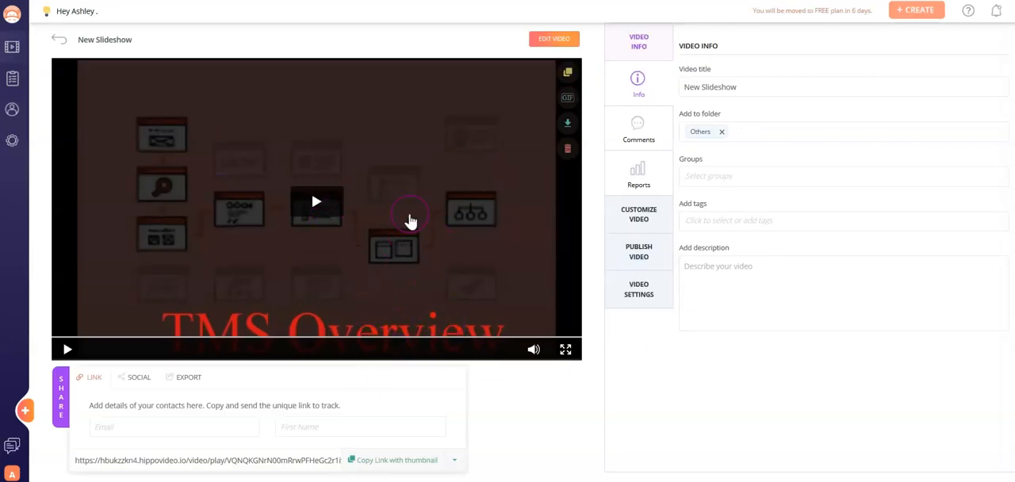
{"action": "left_click", "coordinate": [316, 208]}
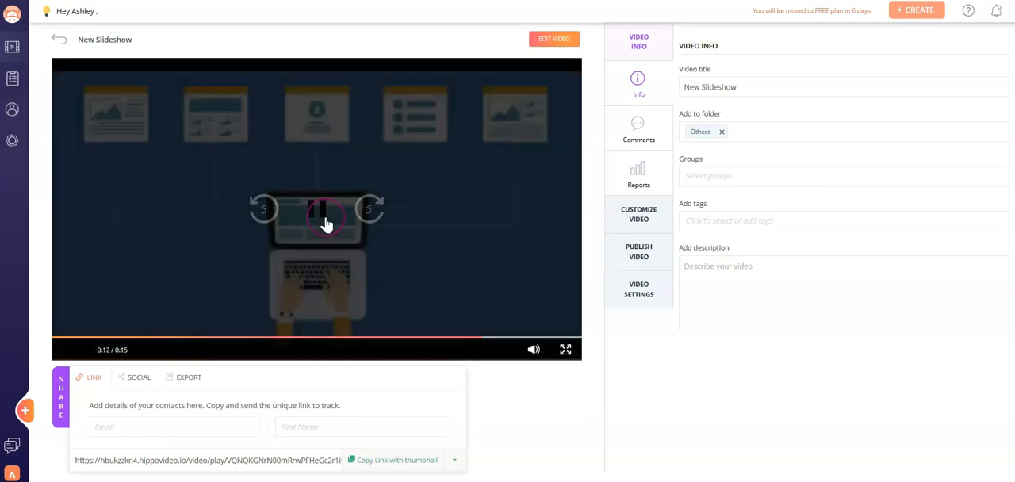
{"action": "left_click", "coordinate": [322, 220]}
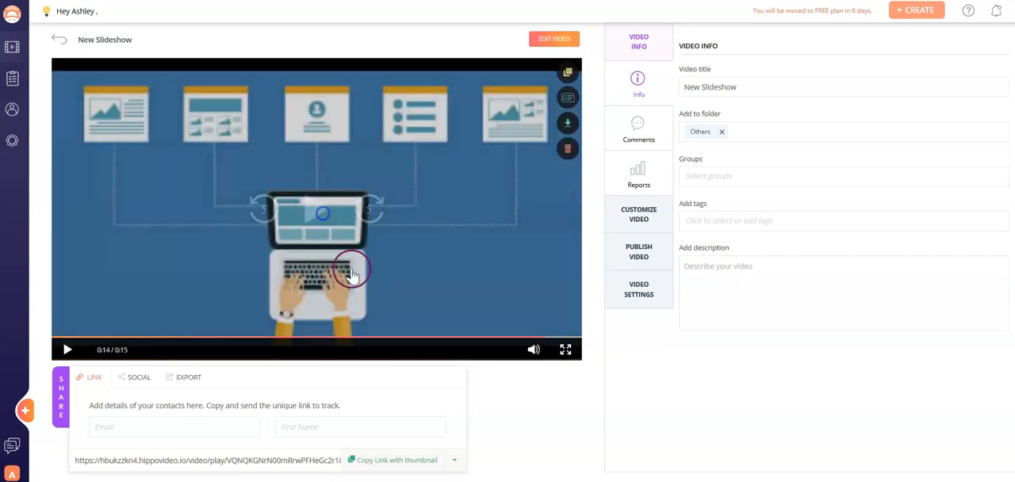
{"action": "scroll", "coordinate": [210, 439], "scroll_direction": "down", "scroll_amount": 1}
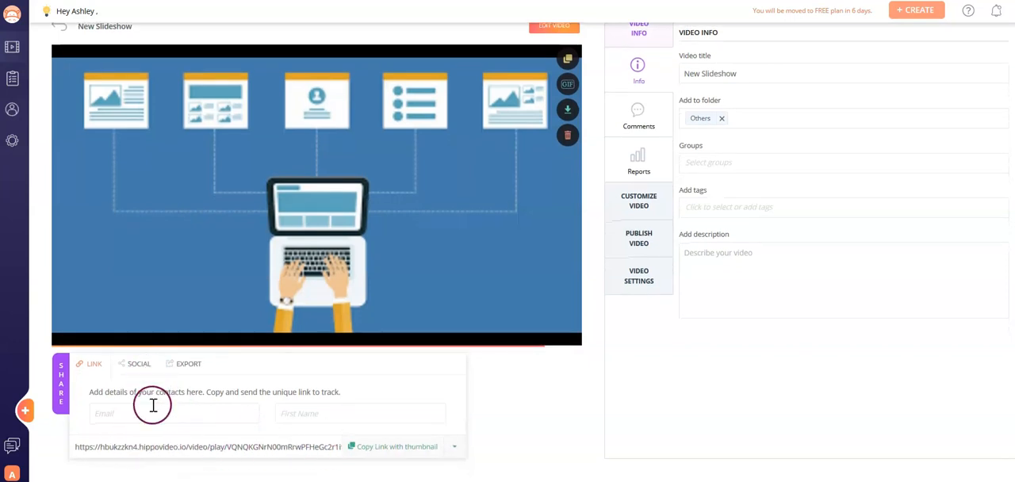
{"action": "scroll", "coordinate": [226, 393], "scroll_direction": "up", "scroll_amount": 1}
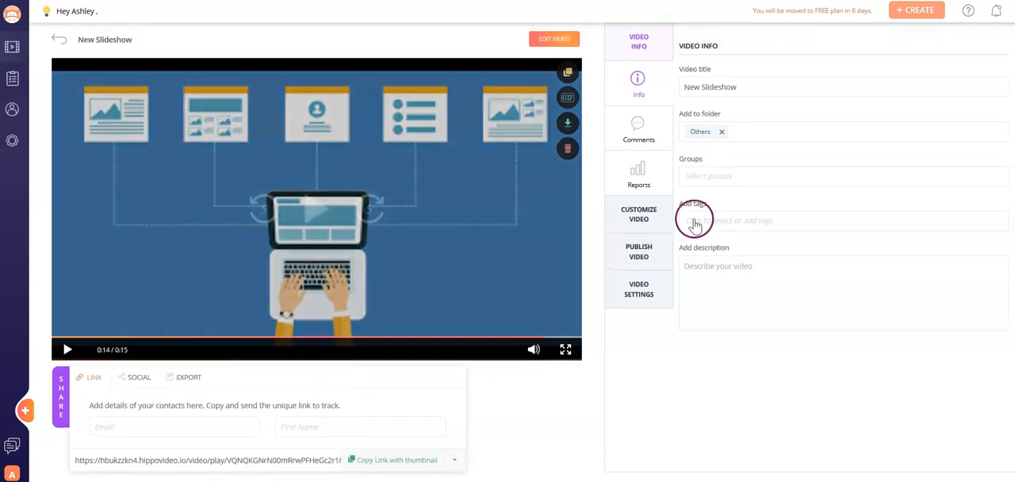